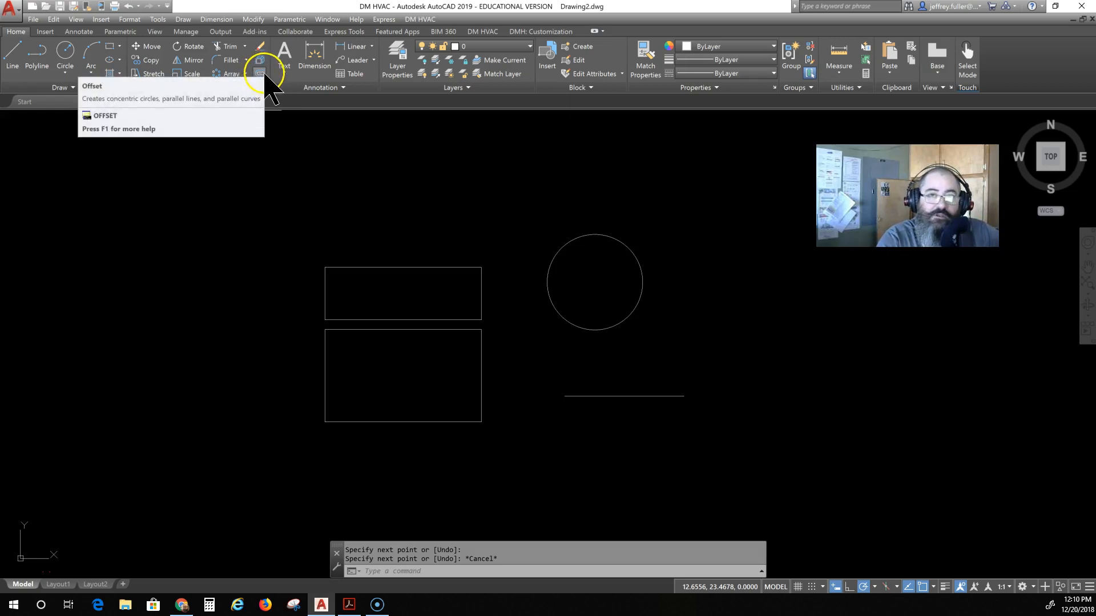
# Set the offset distance to 2 and offset the lower rectangle's right edge toward its inside
pyautogui.click(260, 73)
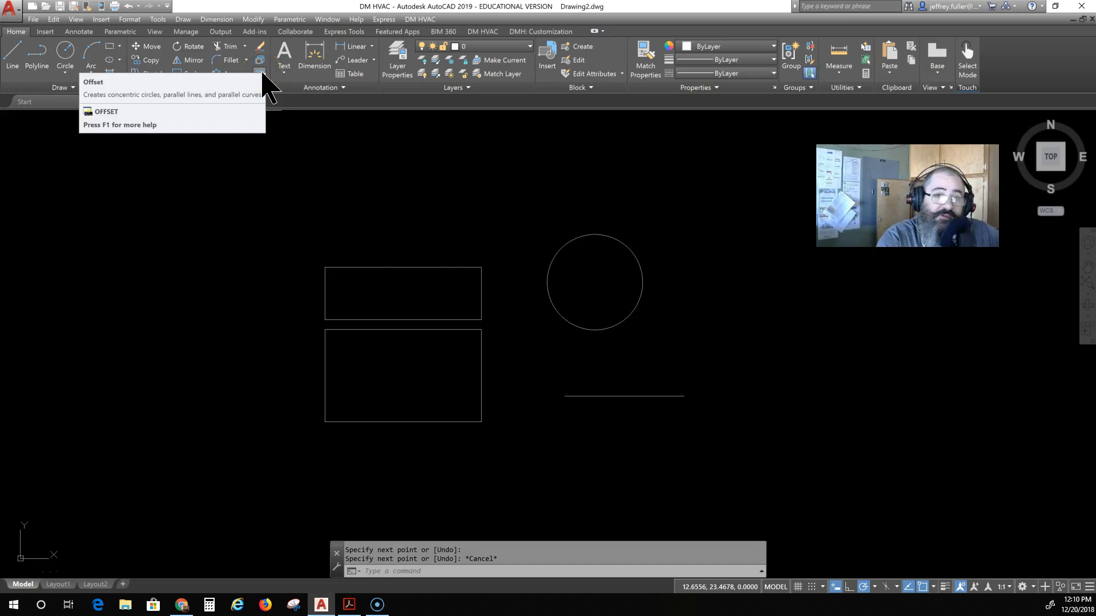
pyautogui.click(260, 73)
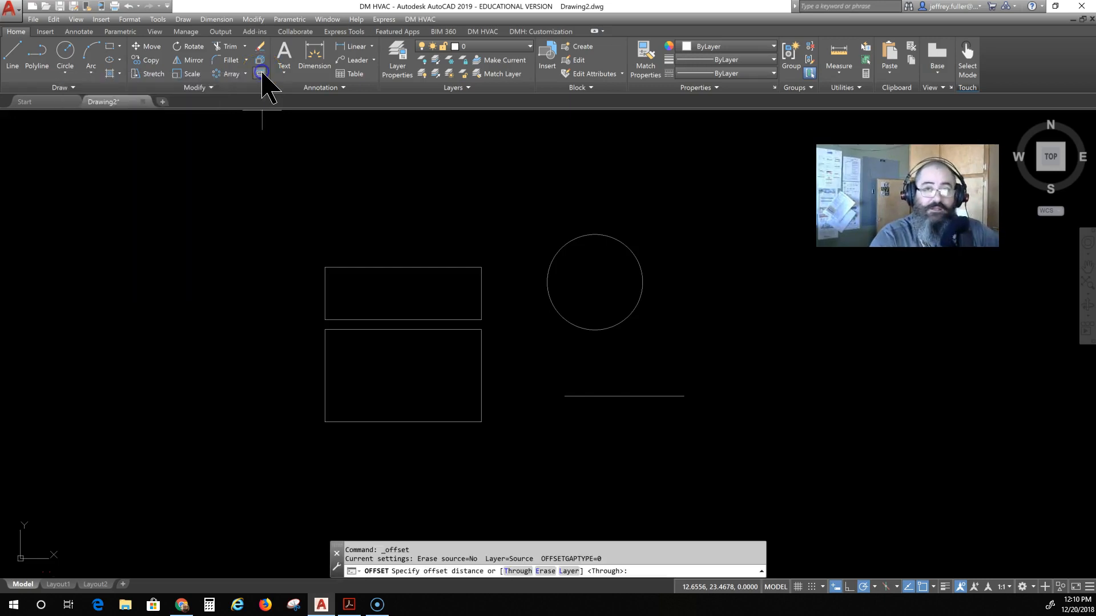
pyautogui.press('Return')
pyautogui.rightClick(339, 169)
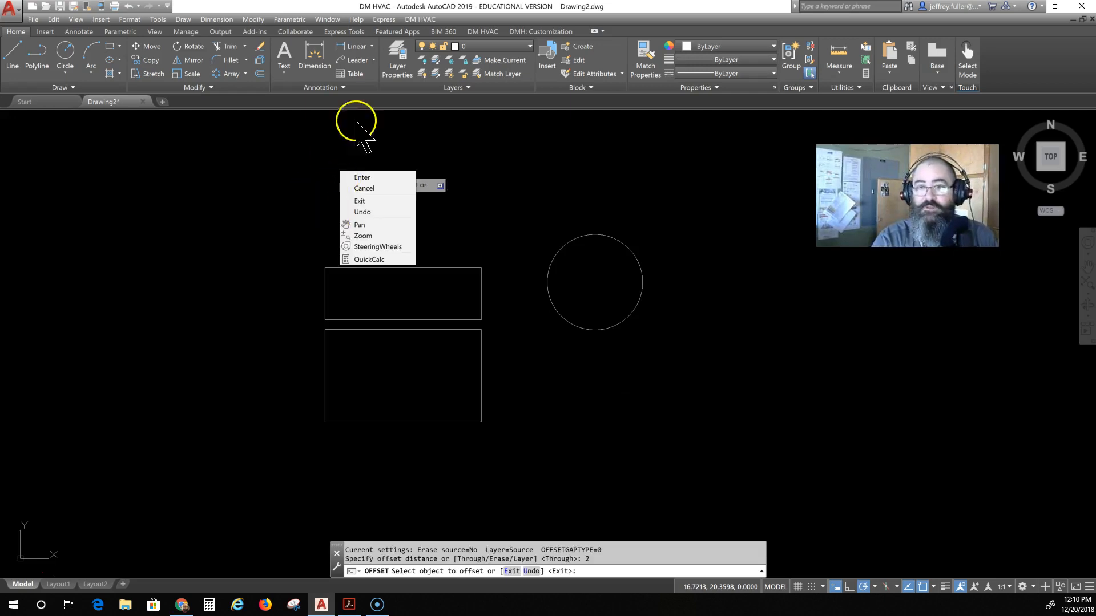
pyautogui.click(498, 204)
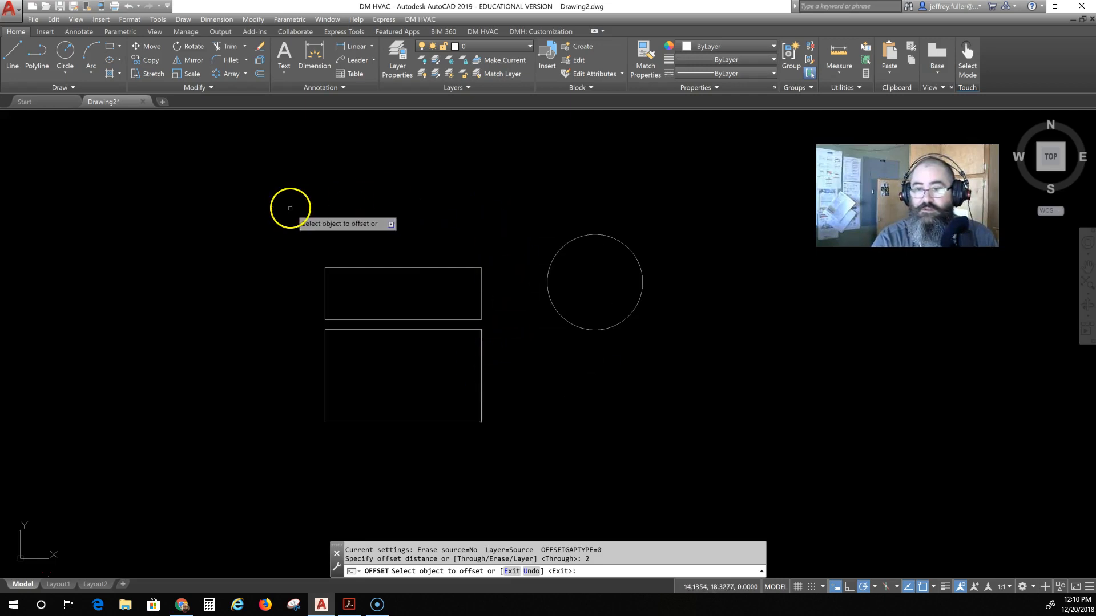
pyautogui.click(261, 74)
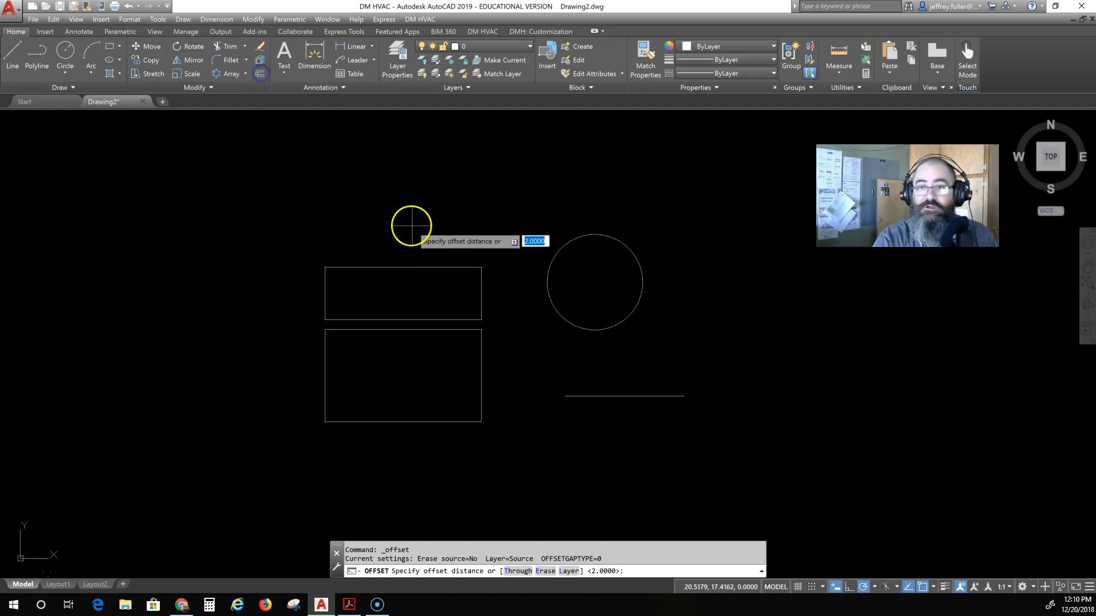
pyautogui.press('Return')
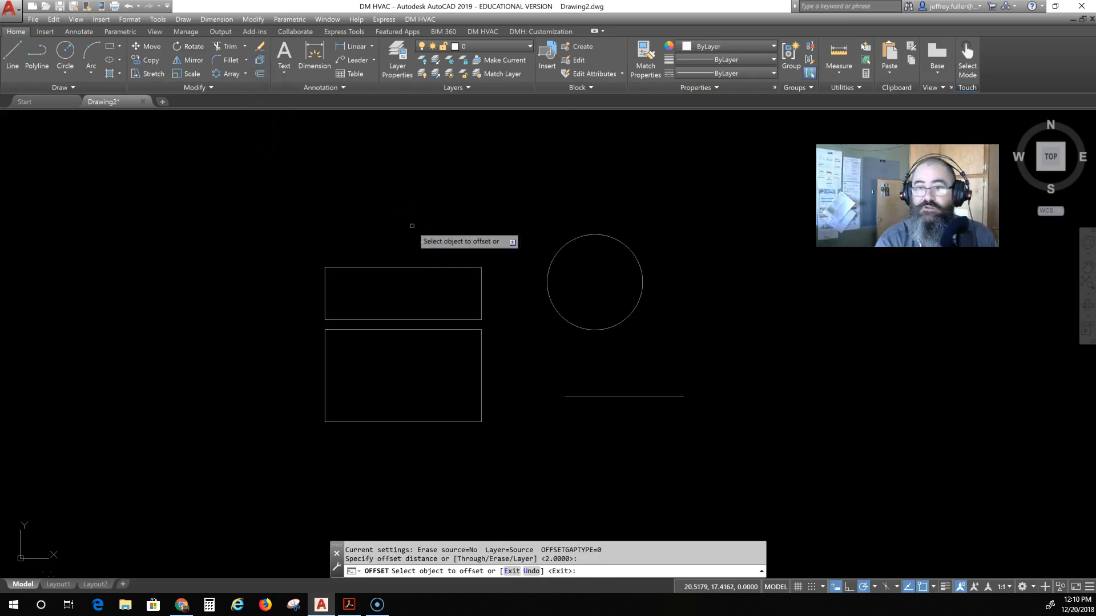
pyautogui.click(481, 360)
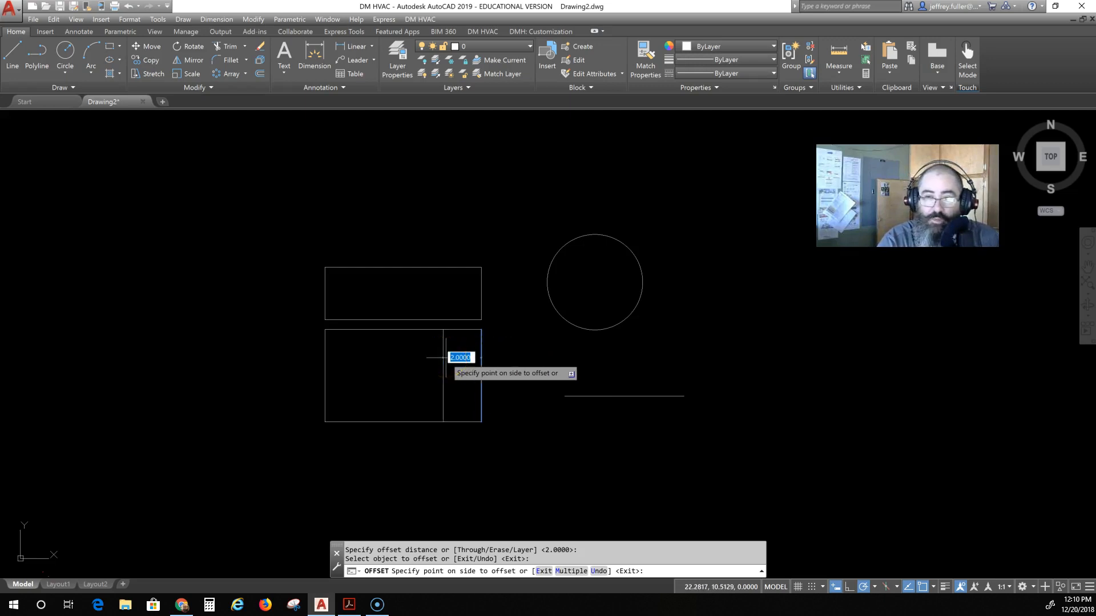
pyautogui.click(428, 365)
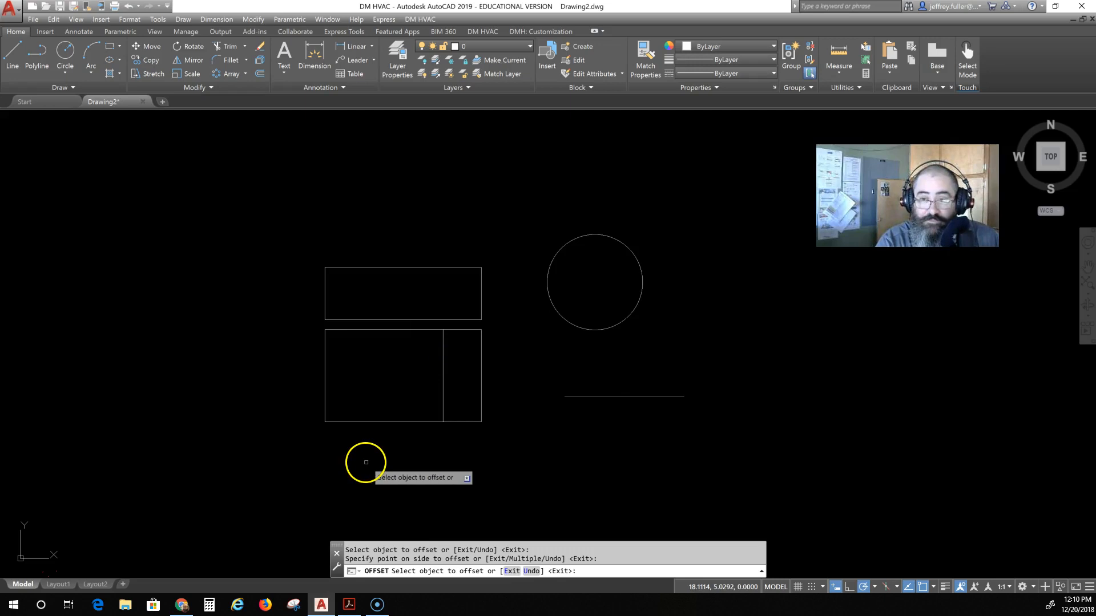
# Offset the lower rectangle's upper, lower and left edges inward by 2
pyautogui.click(400, 330)
pyautogui.click(398, 357)
pyautogui.click(394, 421)
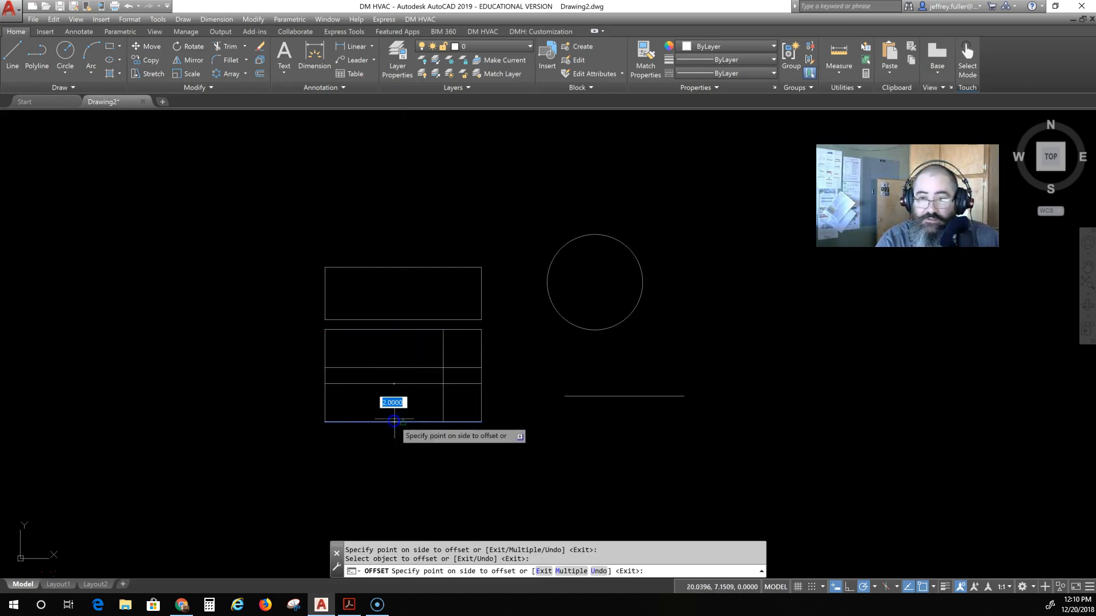
pyautogui.click(357, 387)
pyautogui.click(323, 356)
pyautogui.click(367, 350)
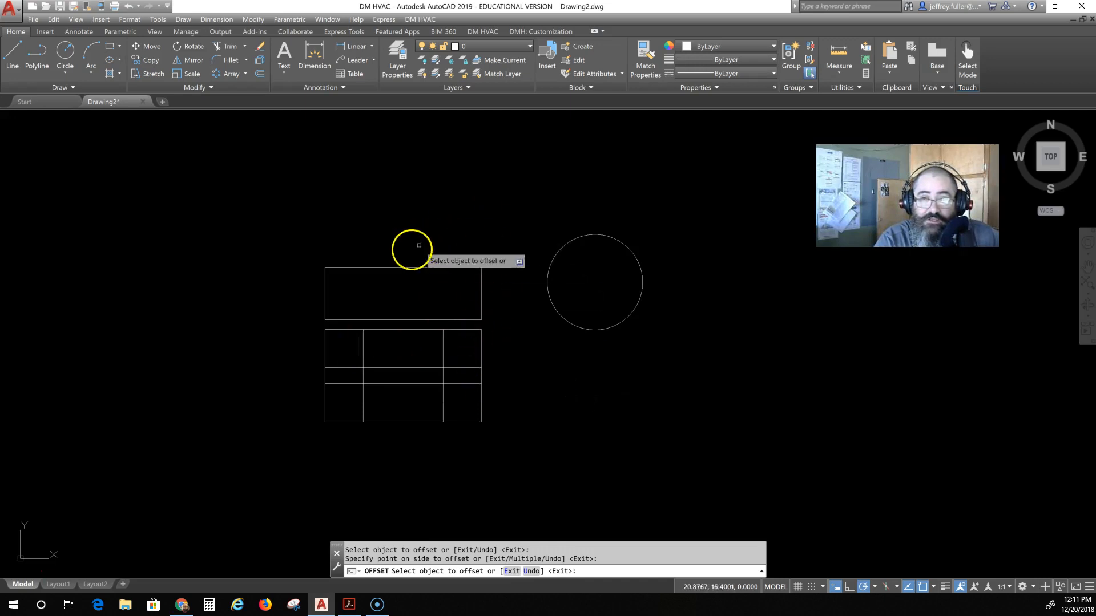
# Offset the upper rectangle and the circle outward by 2, leaving the separate horizontal line without an offset
pyautogui.click(414, 268)
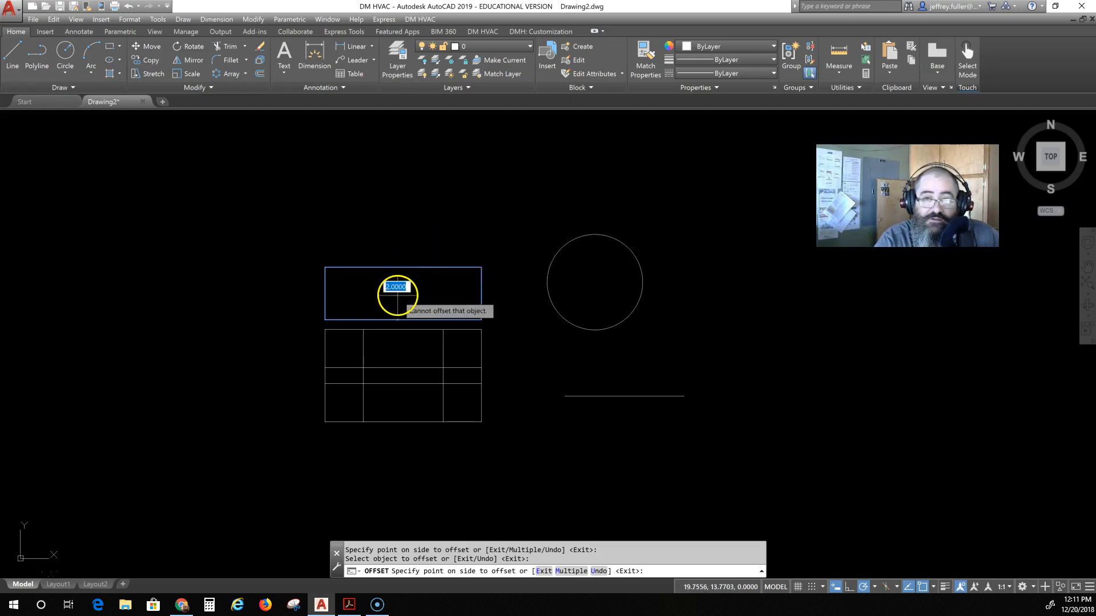
pyautogui.click(420, 260)
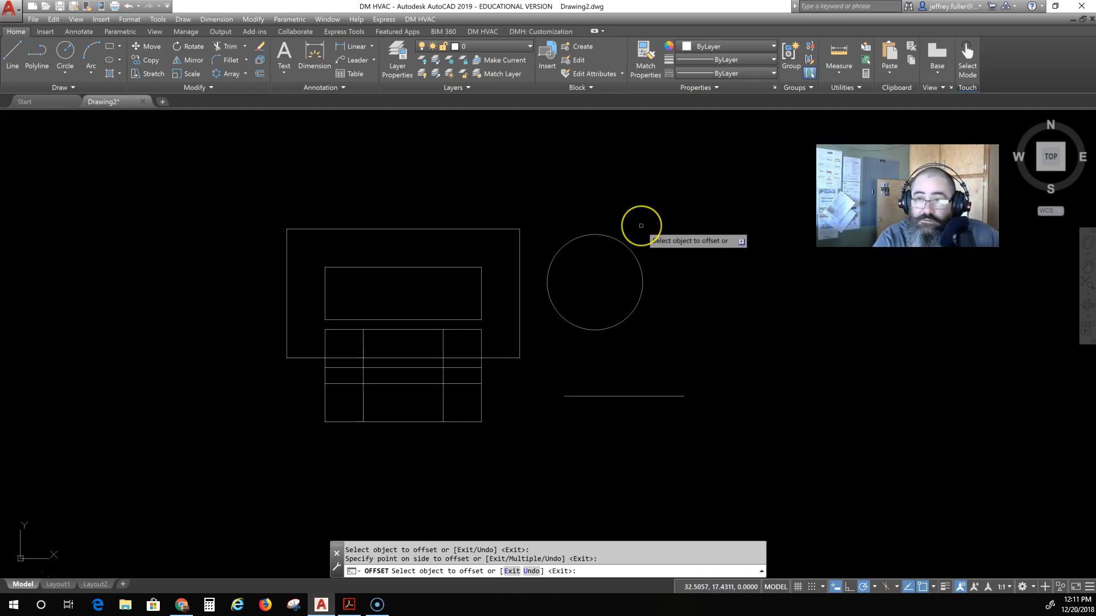
pyautogui.click(635, 222)
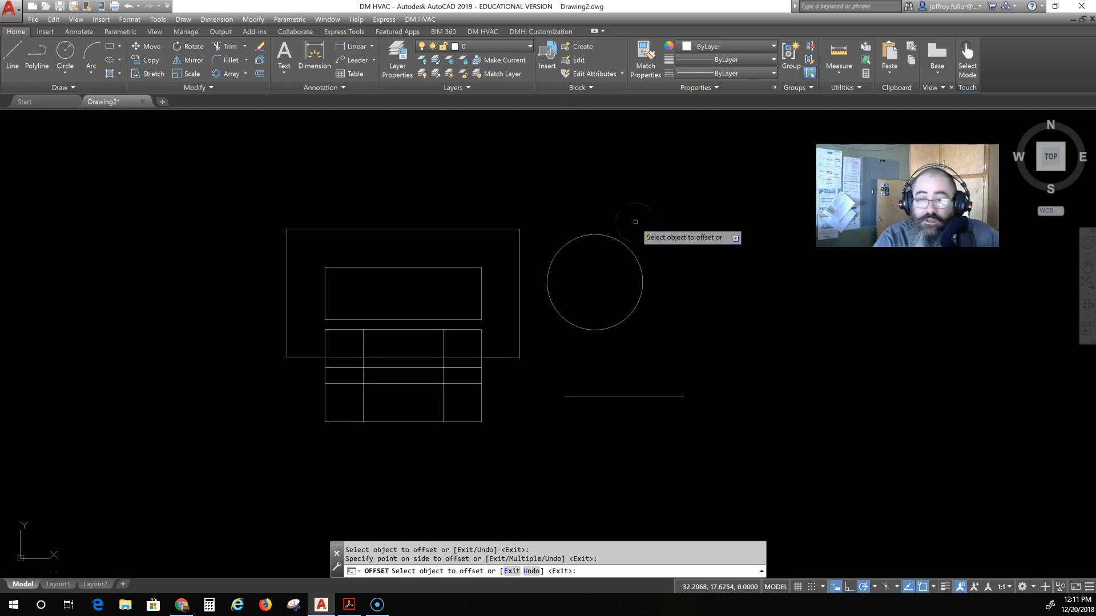
pyautogui.click(615, 237)
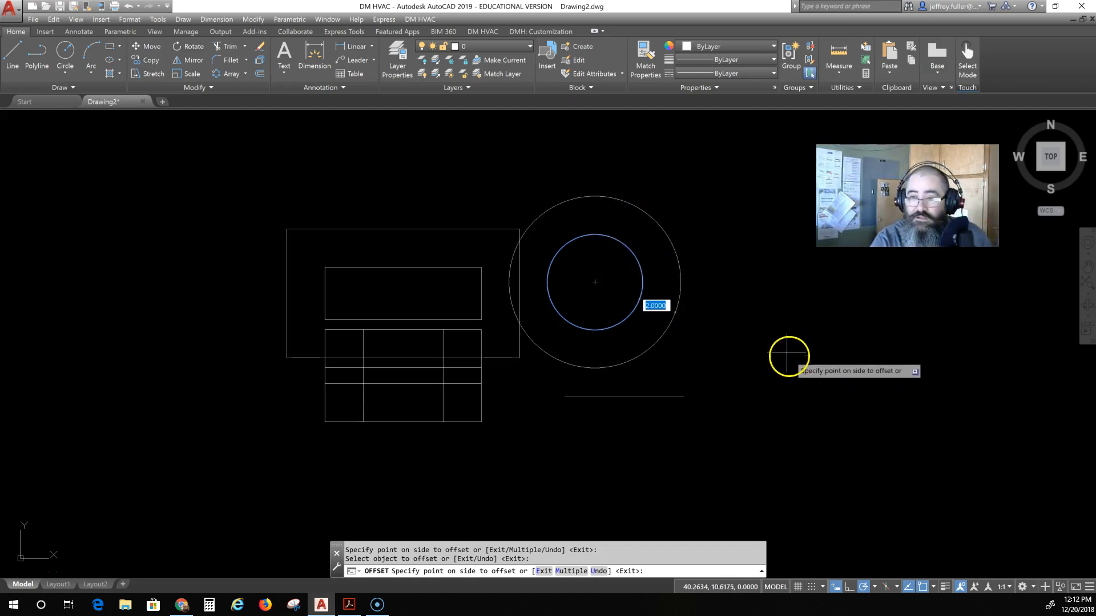
pyautogui.click(725, 299)
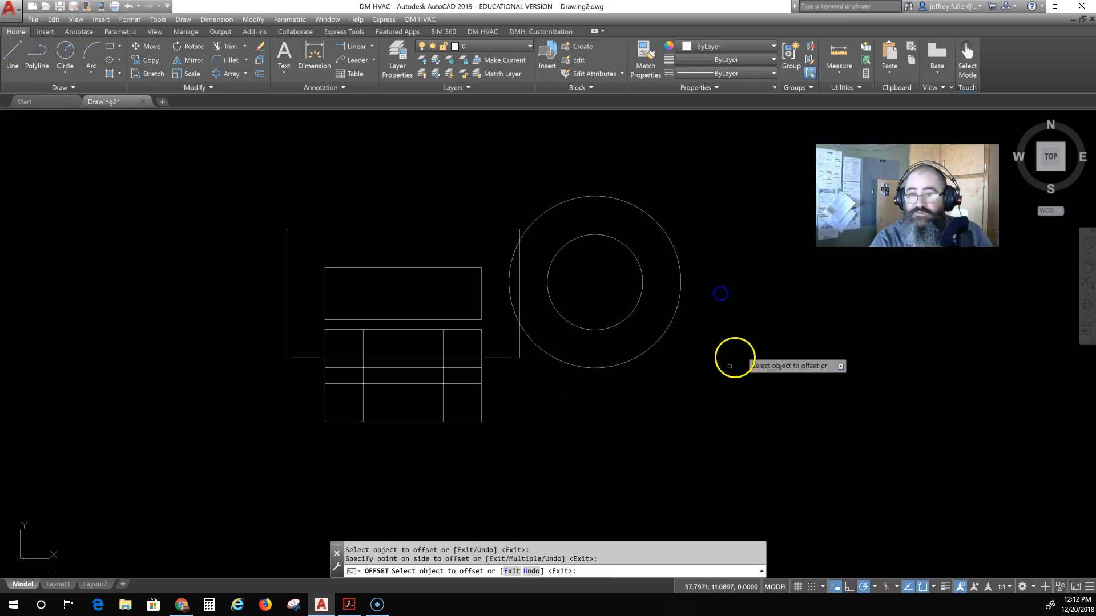
pyautogui.click(646, 396)
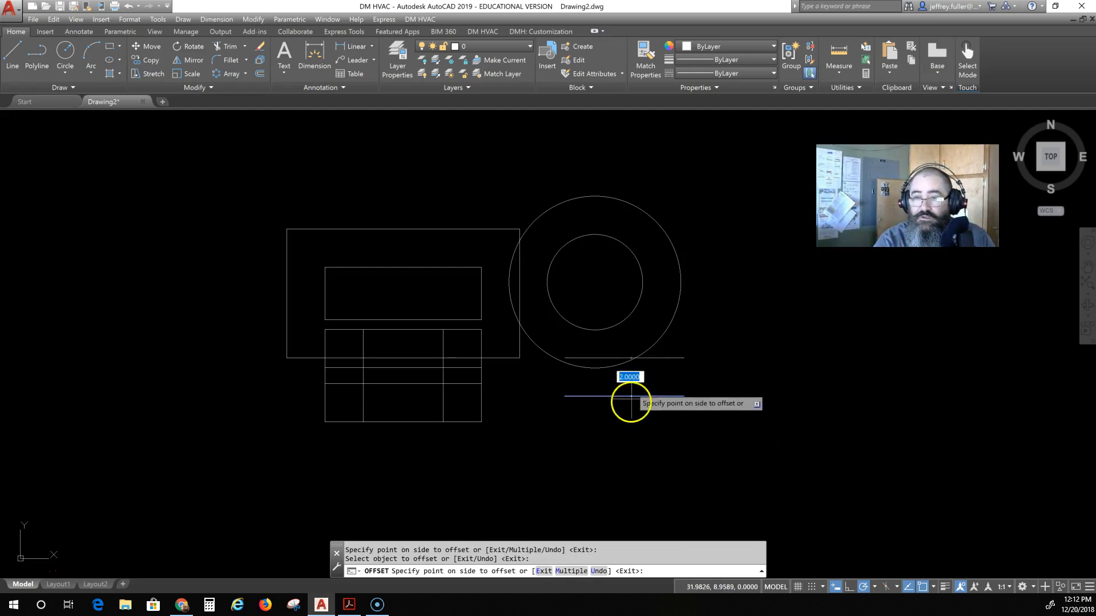
pyautogui.press('Escape')
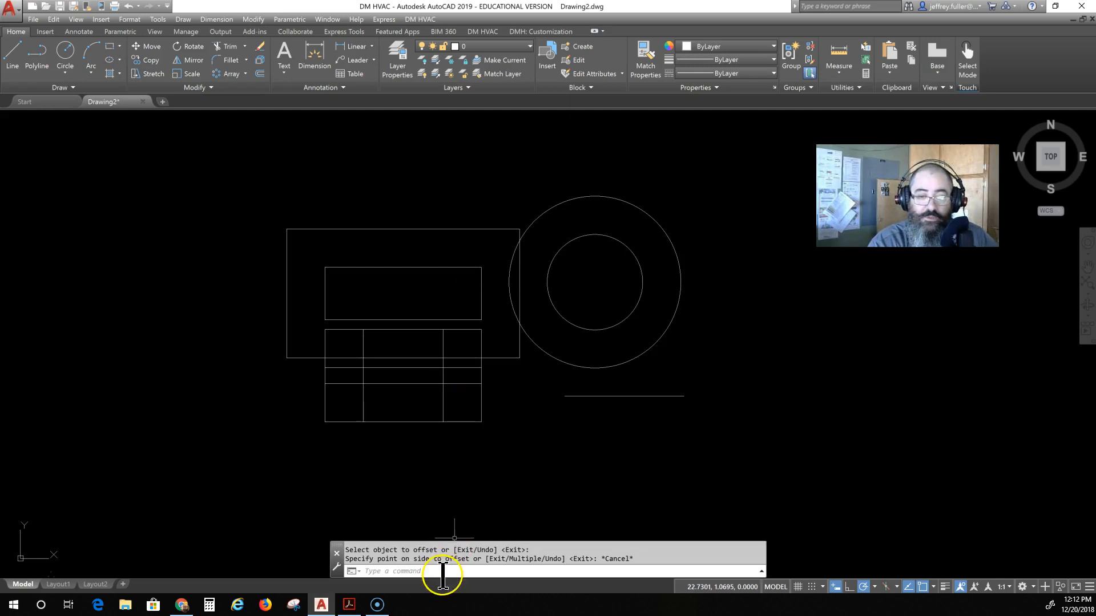
# Look at the exam objectives PDF in Adobe Acrobat, minimize it and return to the AutoCAD drawing
pyautogui.click(350, 605)
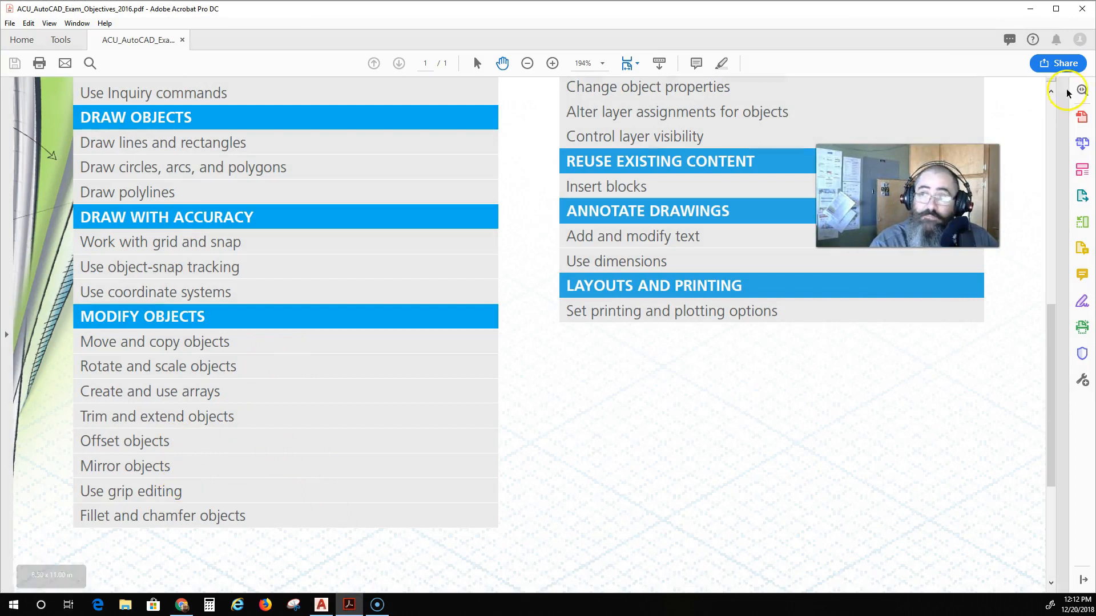
pyautogui.click(1029, 9)
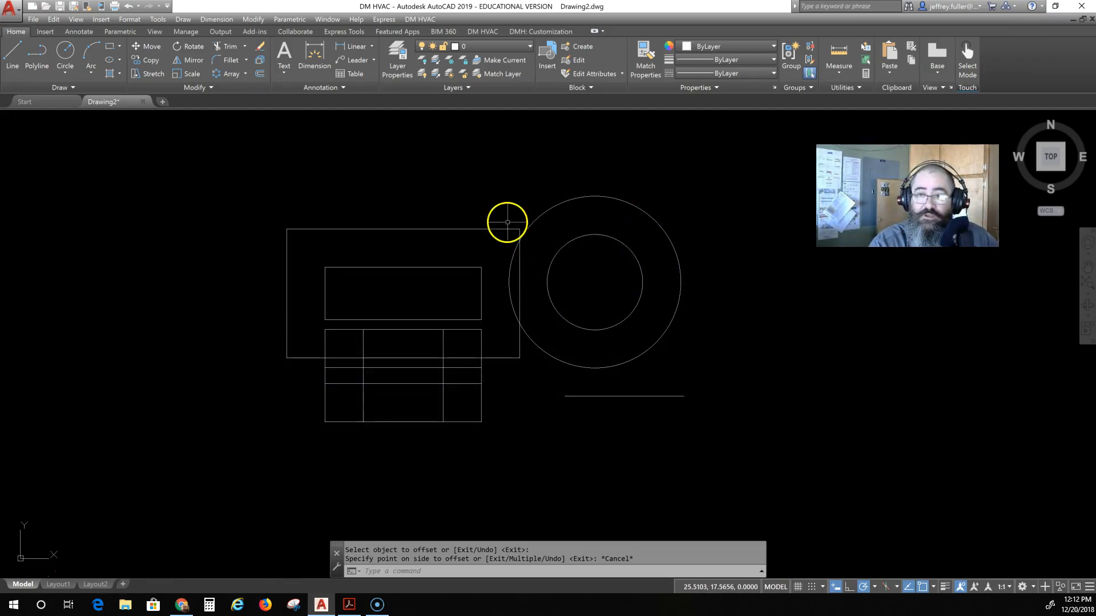
pyautogui.press('Escape')
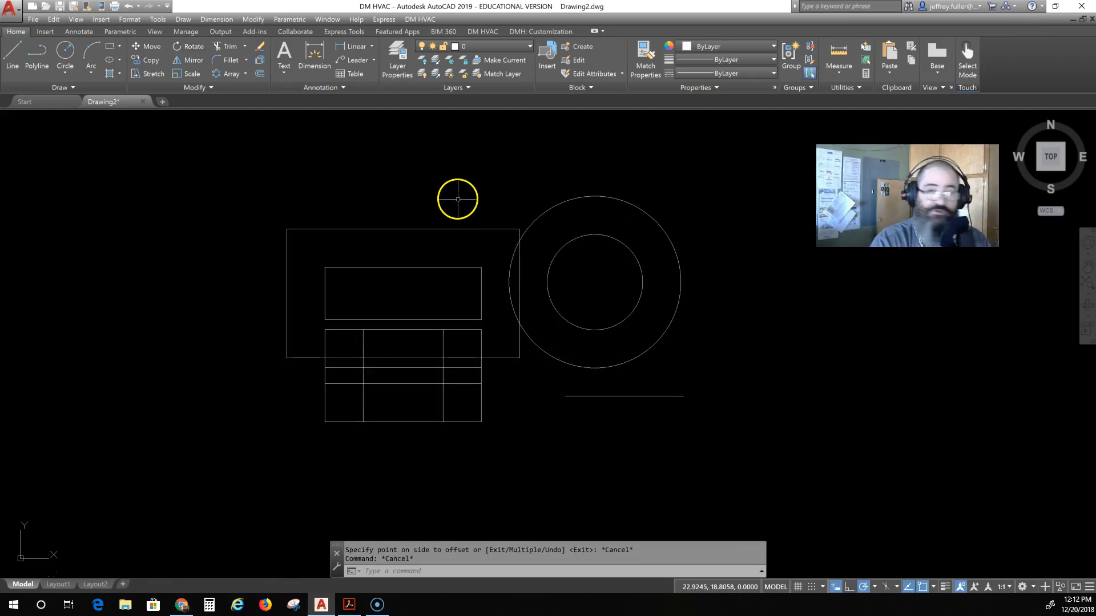
# Erase both rectangles together with all of their offset copies, keeping the circles and the horizontal line
pyautogui.moveTo(479, 200)
pyautogui.mouseDown()
pyautogui.moveTo(360, 419)
pyautogui.moveTo(306, 466)
pyautogui.moveTo(235, 444)
pyautogui.mouseUp()
pyautogui.press('Delete')
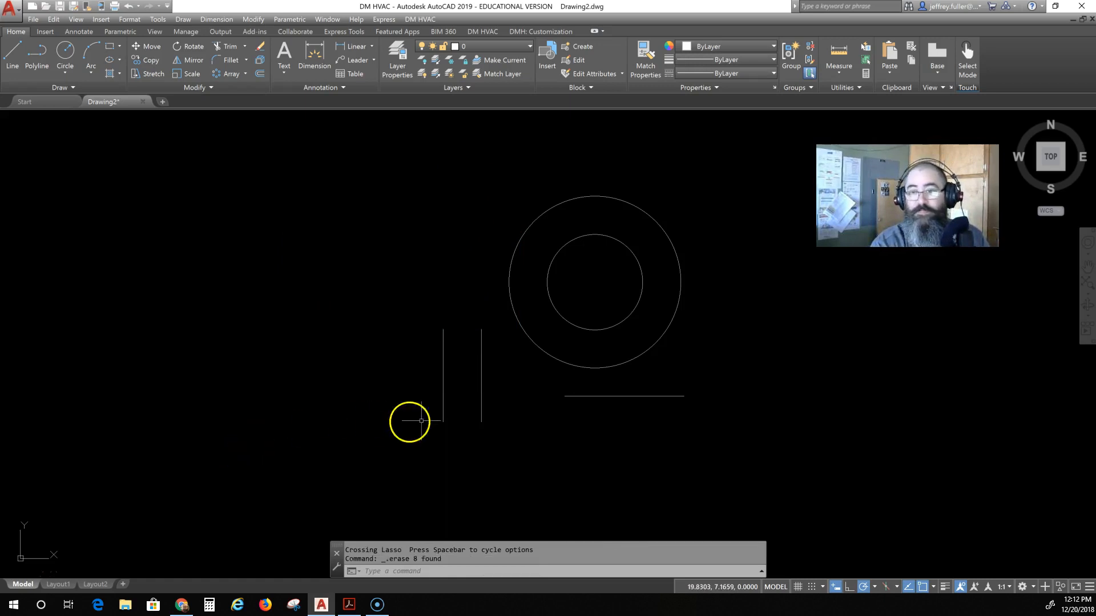
pyautogui.moveTo(499, 372)
pyautogui.mouseDown()
pyautogui.moveTo(494, 343)
pyautogui.moveTo(326, 422)
pyautogui.mouseUp()
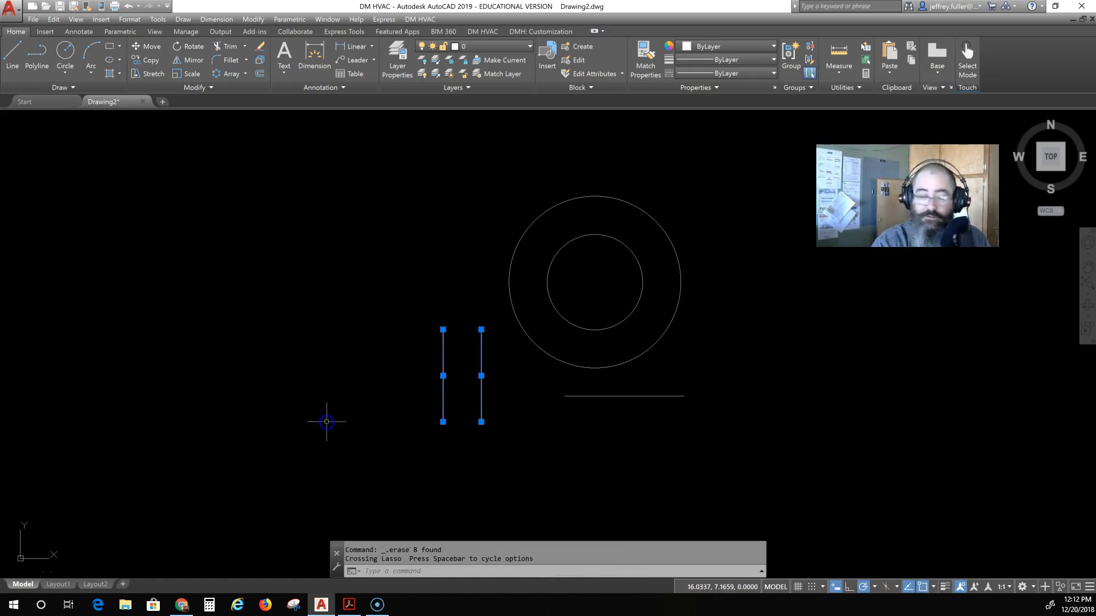
pyautogui.press('Delete')
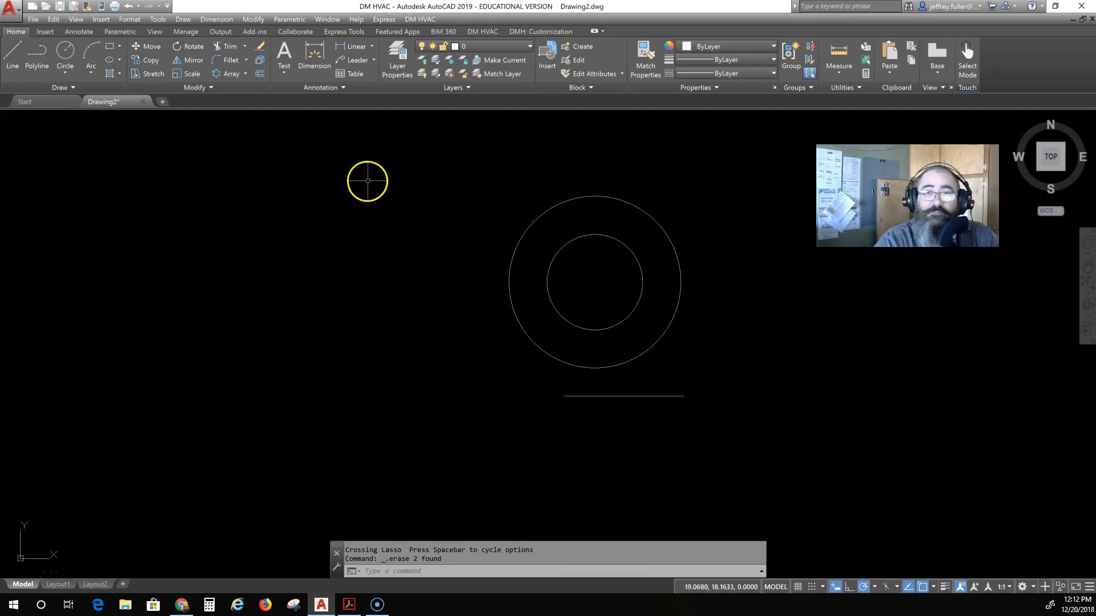
pyautogui.click(191, 61)
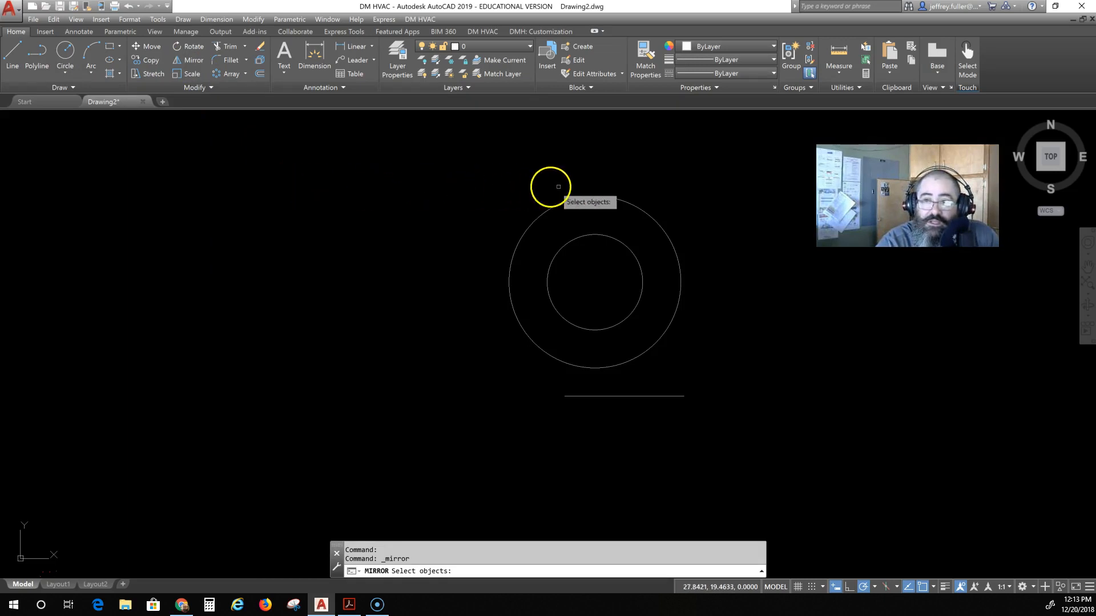
pyautogui.click(616, 199)
pyautogui.click(607, 235)
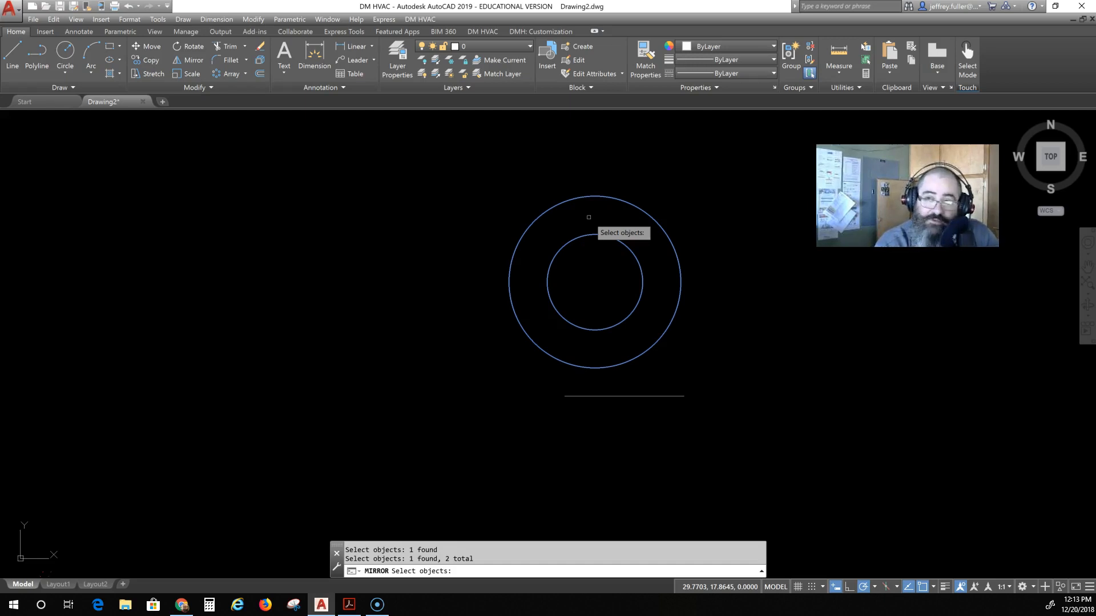
pyautogui.press('Return')
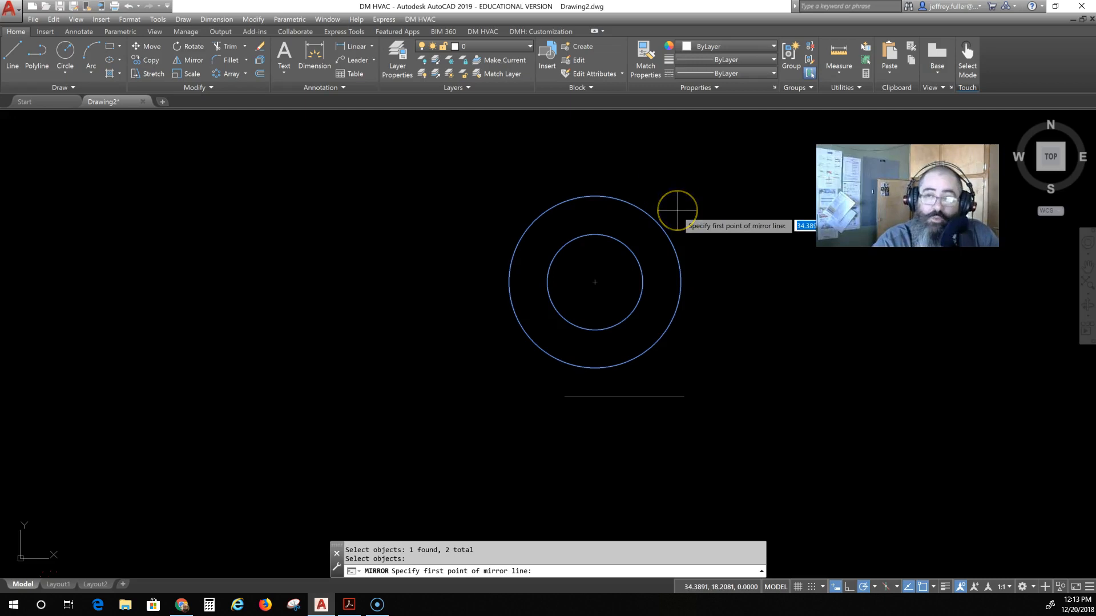
pyautogui.click(584, 186)
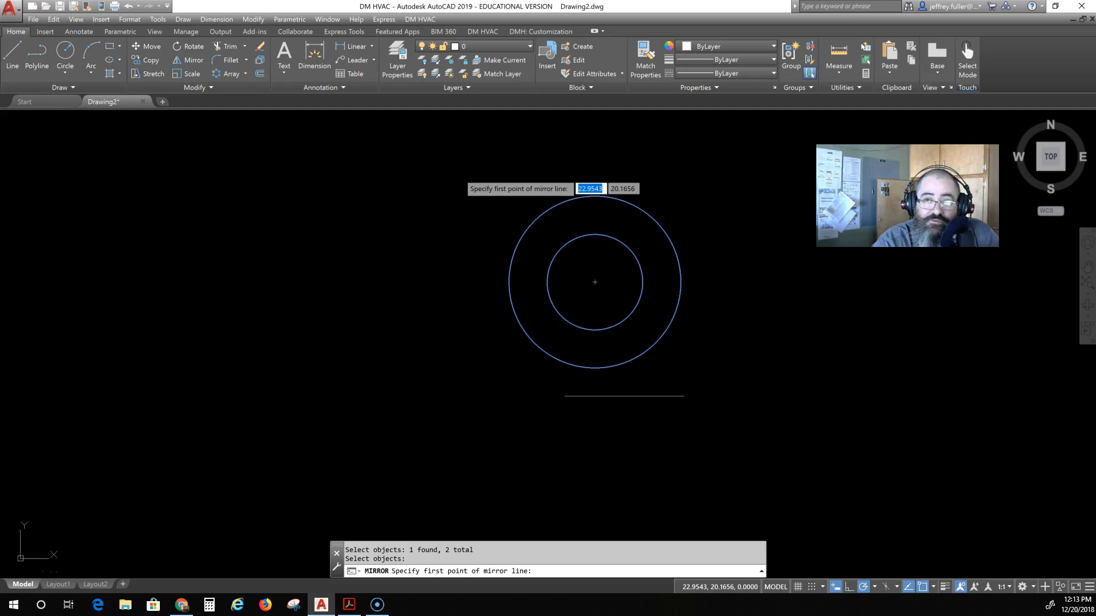
pyautogui.click(458, 173)
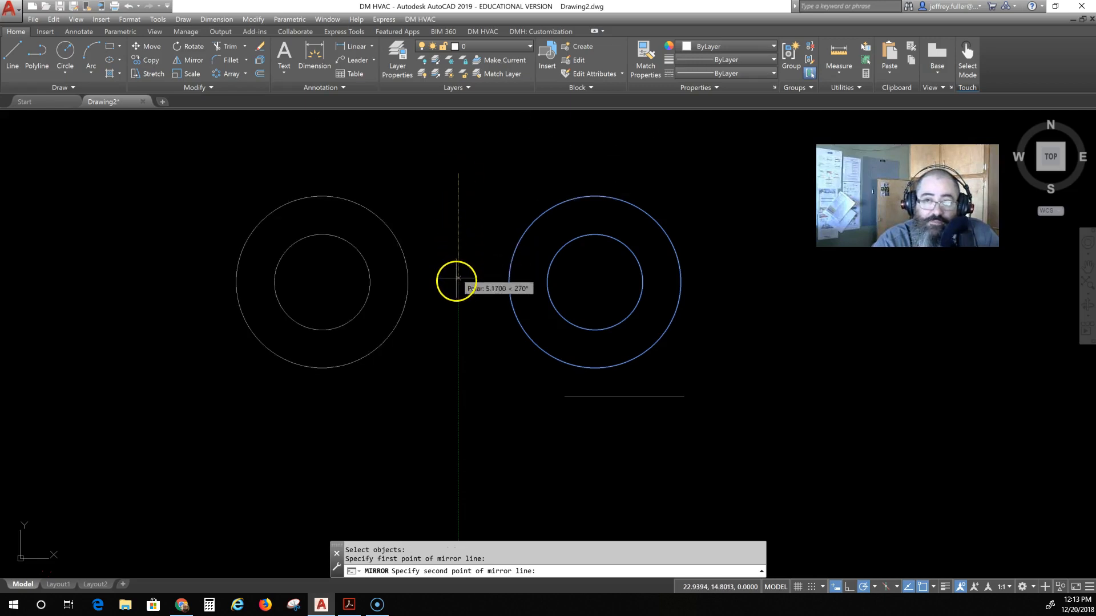
pyautogui.scroll(-6, 459, 321)
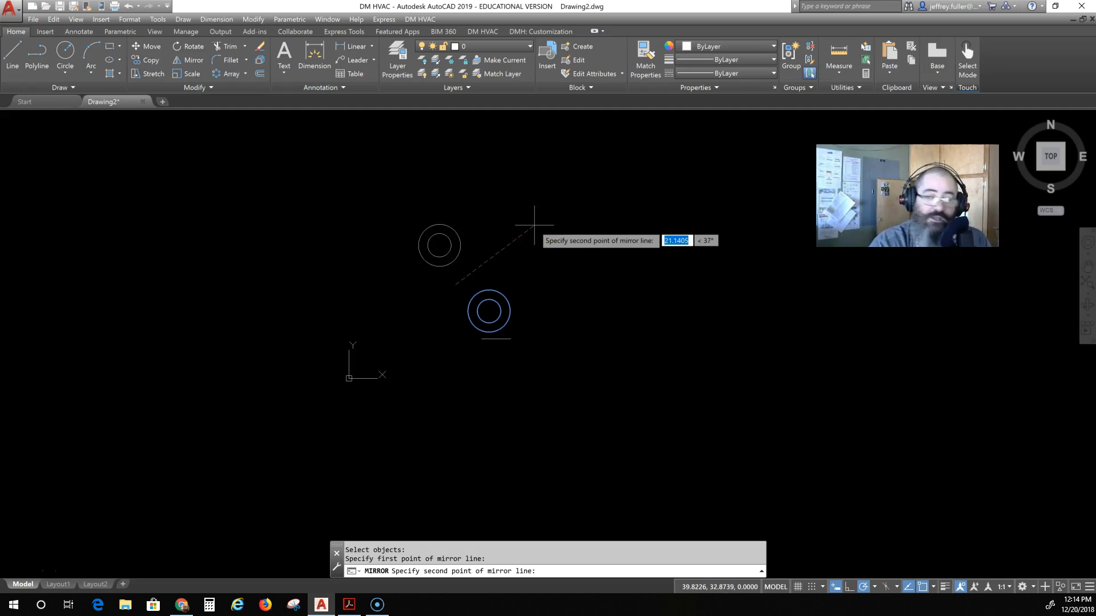
pyautogui.press('Escape')
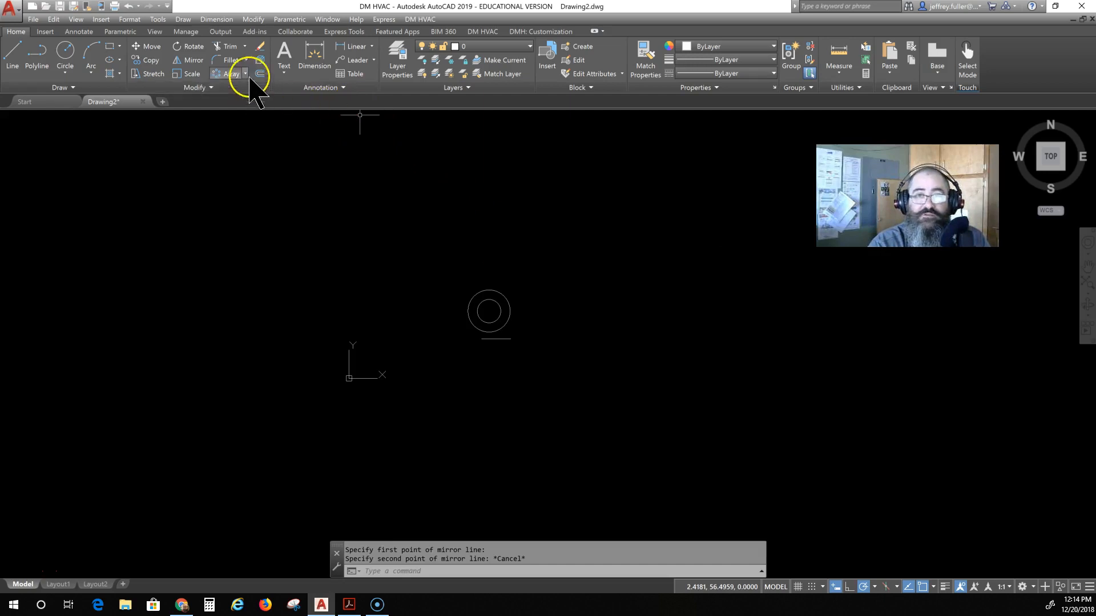
pyautogui.click(188, 60)
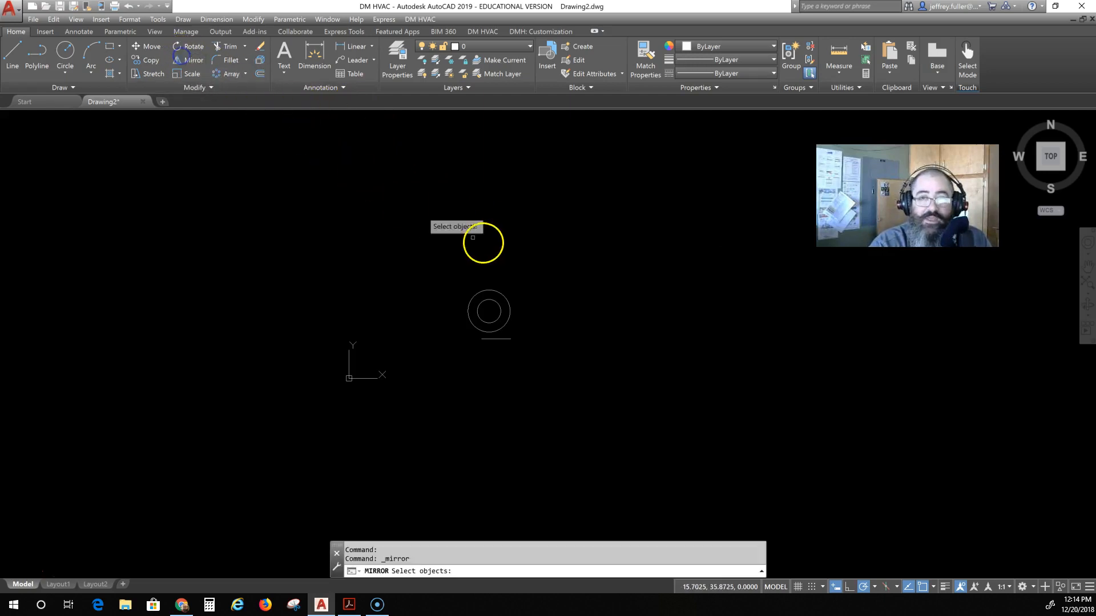
pyautogui.click(525, 282)
pyautogui.click(442, 369)
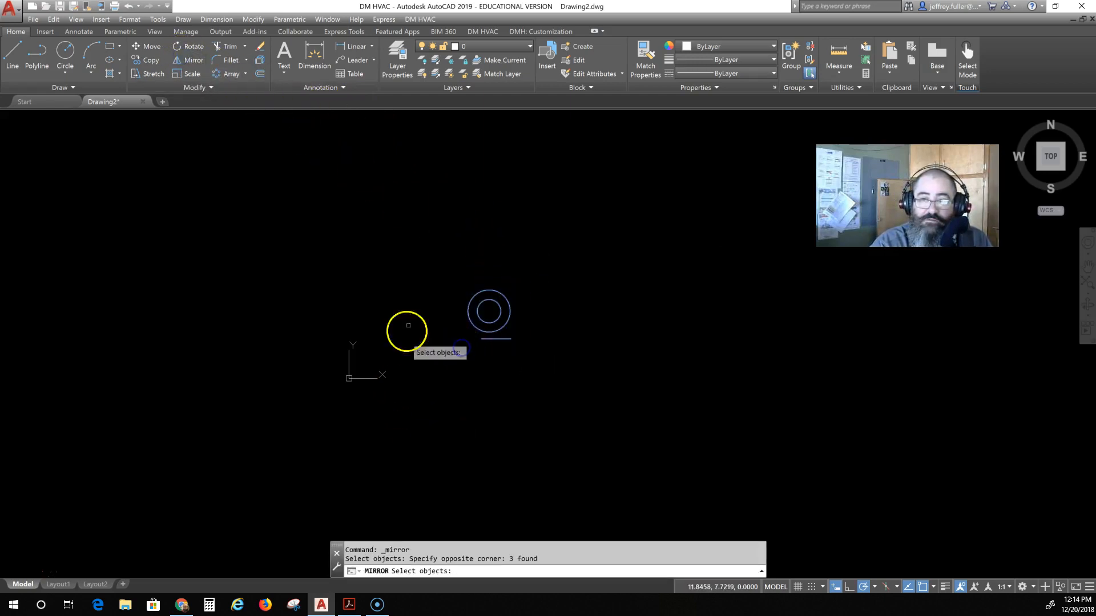
pyautogui.press('Return')
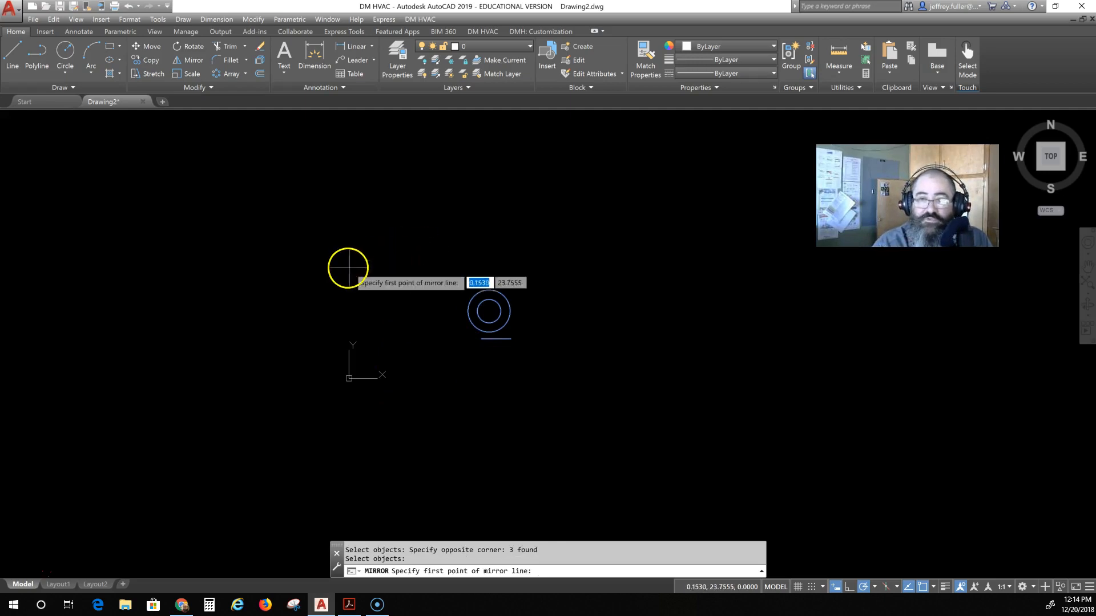
pyautogui.click(329, 276)
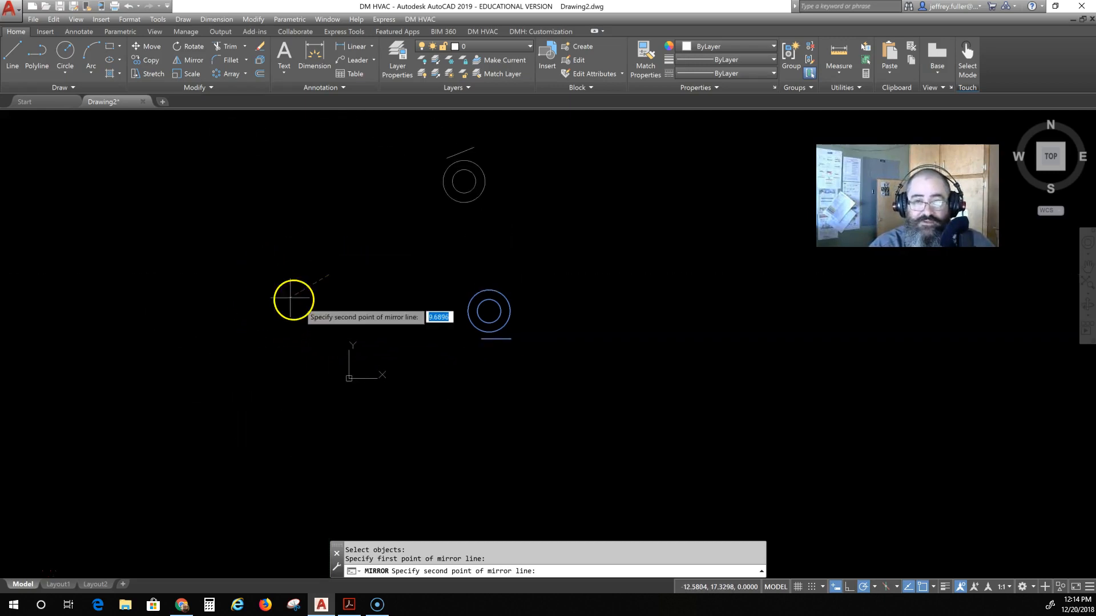
pyautogui.click(329, 330)
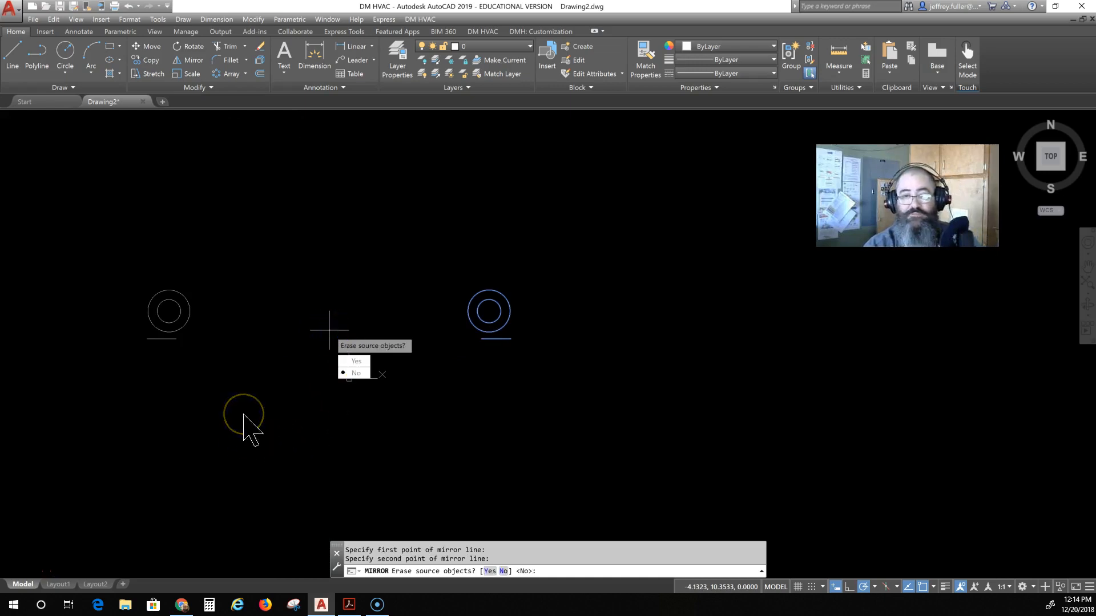
pyautogui.press('Escape')
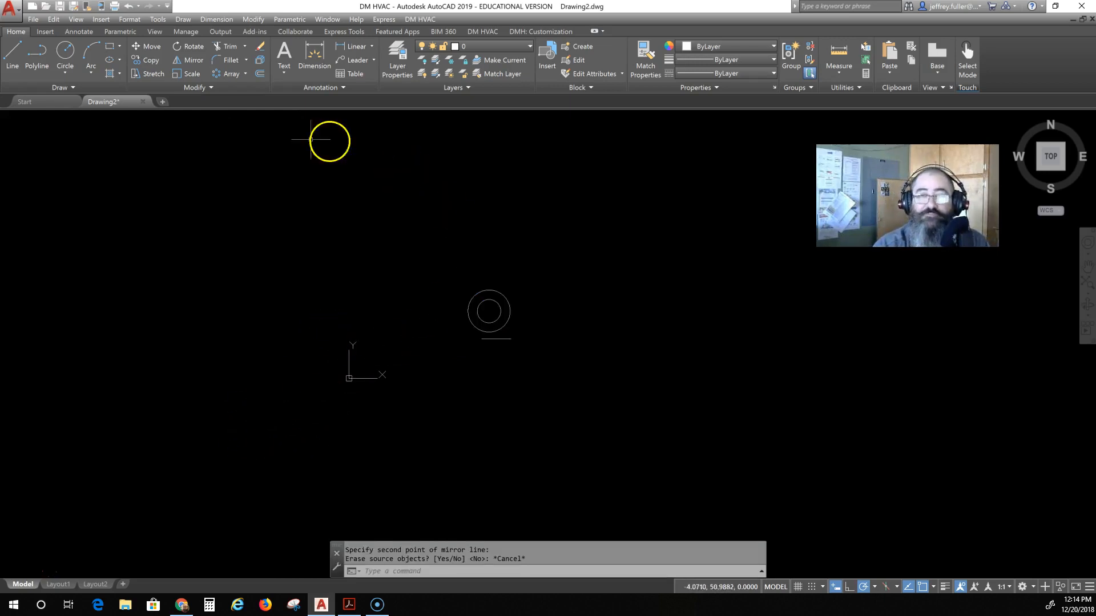
# Mirror both circles and the horizontal line across a vertical mirror line between them and the origin's Y axis, keeping the source objects
pyautogui.click(193, 60)
pyautogui.click(573, 248)
pyautogui.click(451, 362)
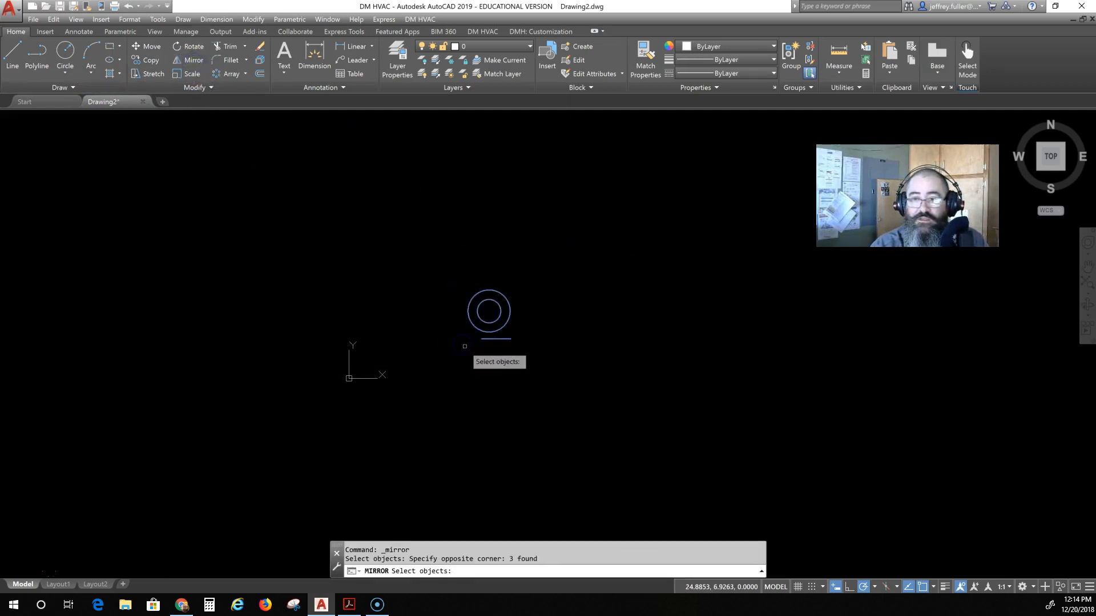
pyautogui.press('Return')
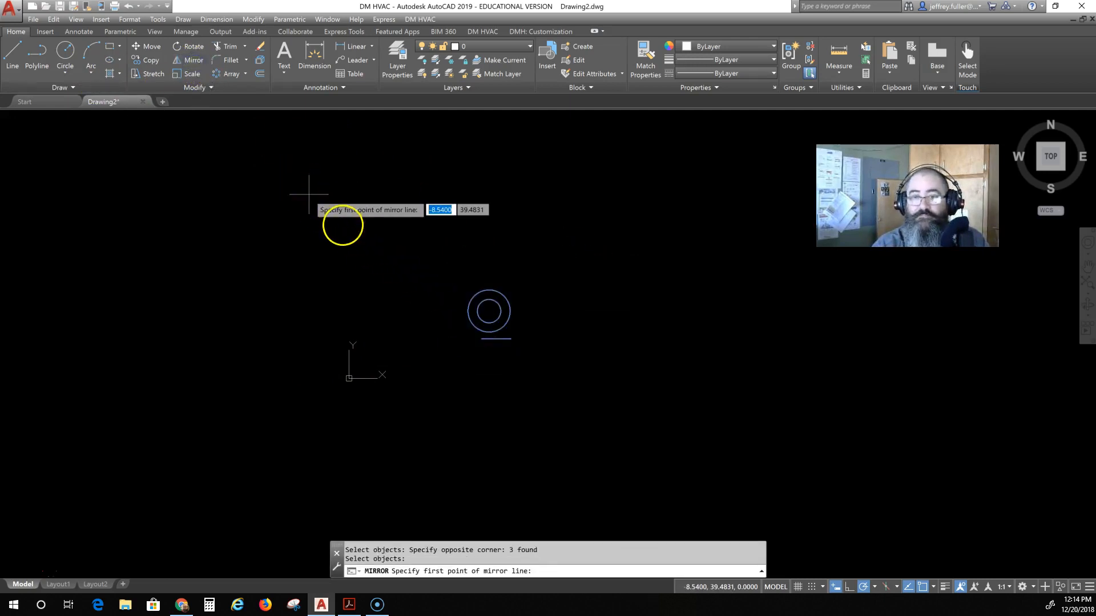
pyautogui.click(403, 251)
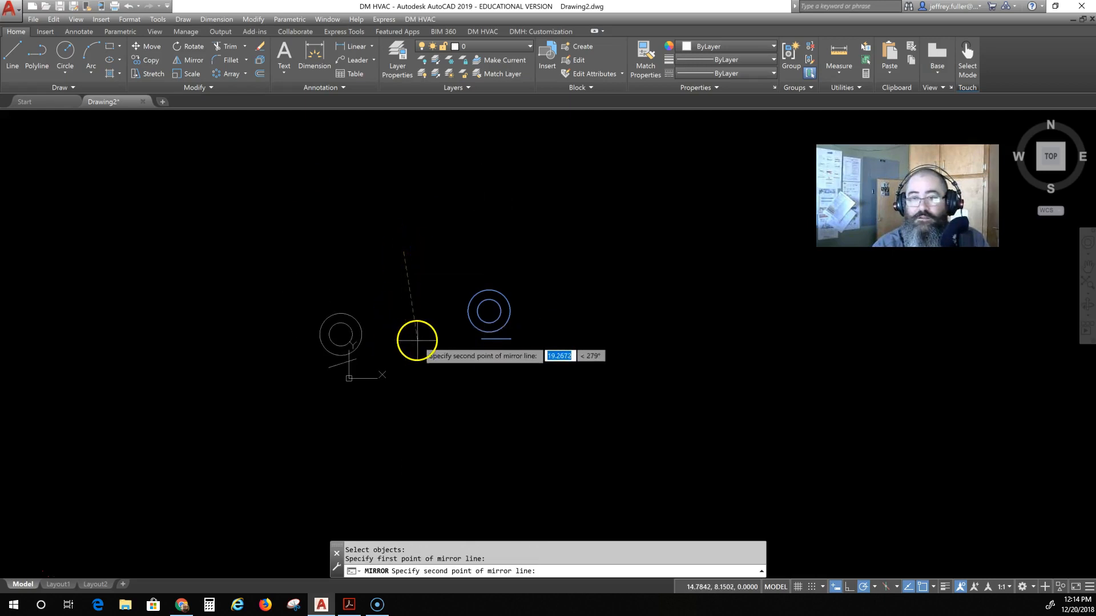
pyautogui.click(404, 371)
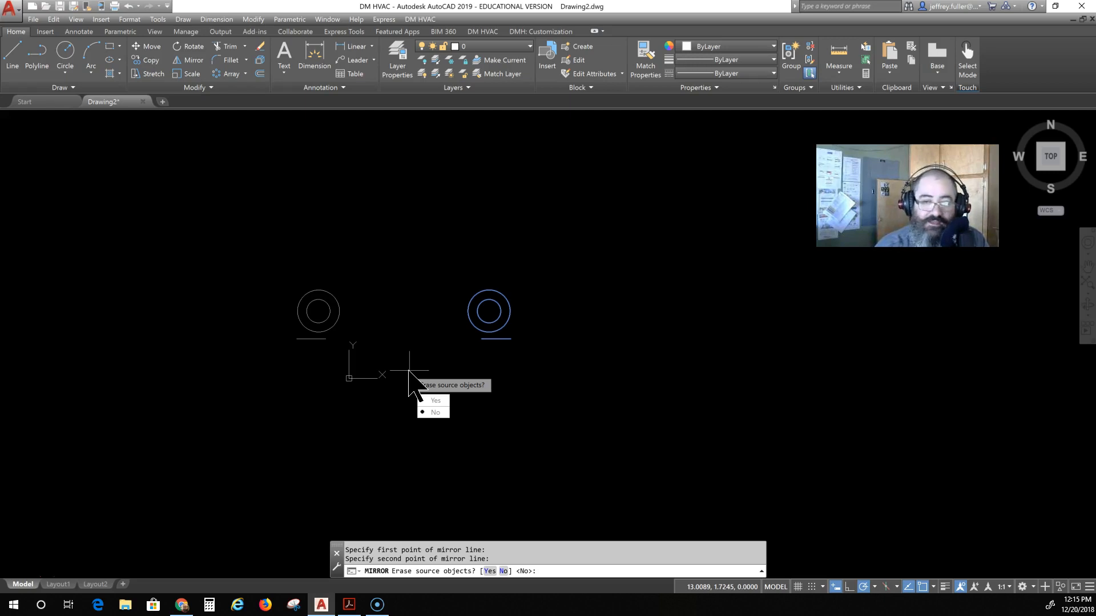
pyautogui.press('Return')
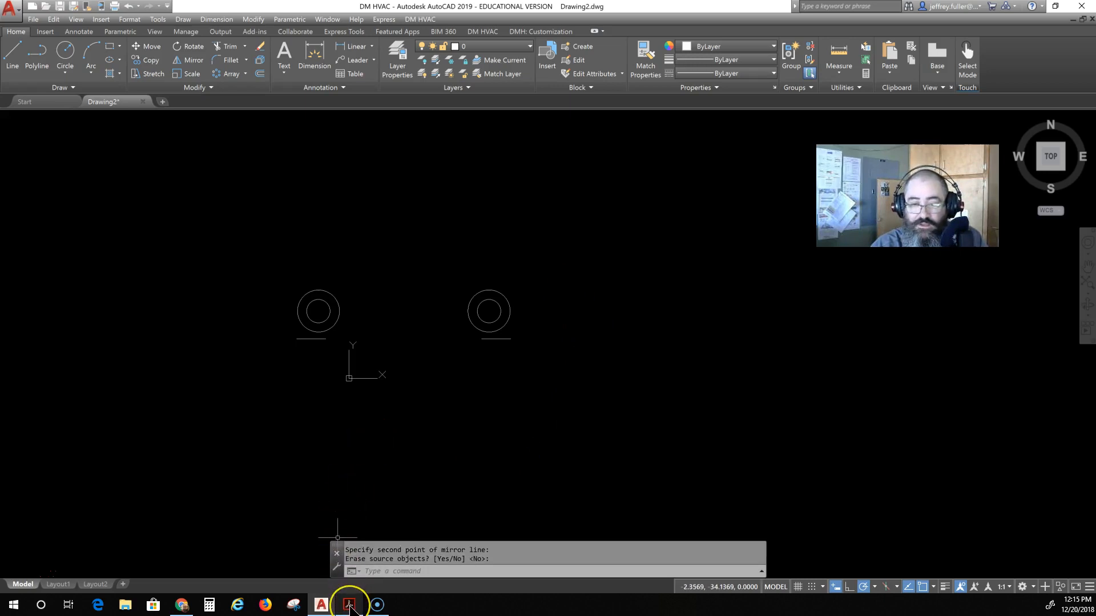
pyautogui.moveTo(349, 606)
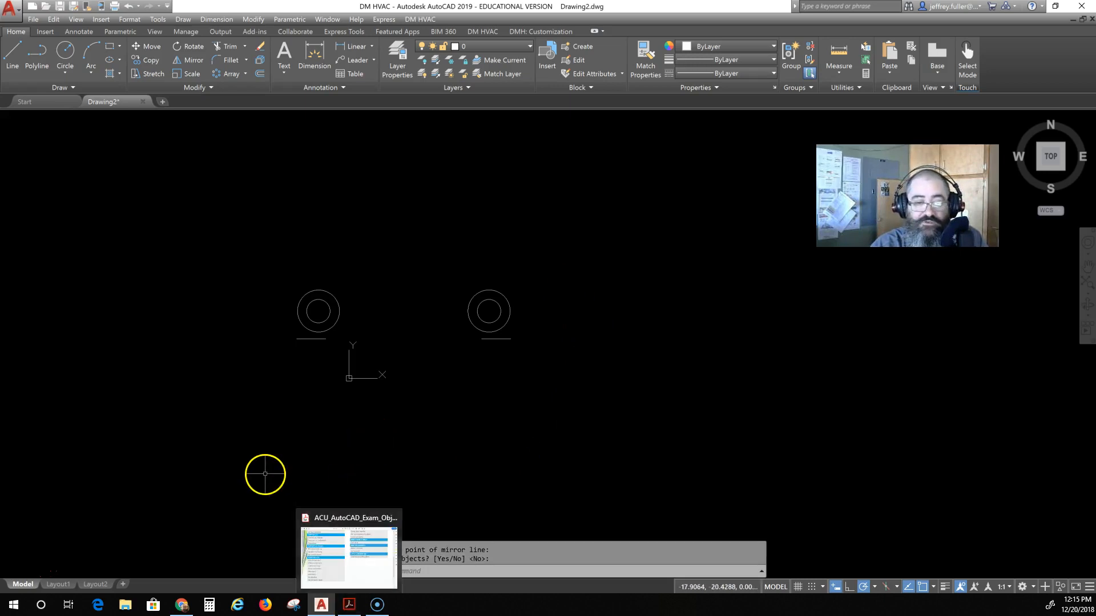